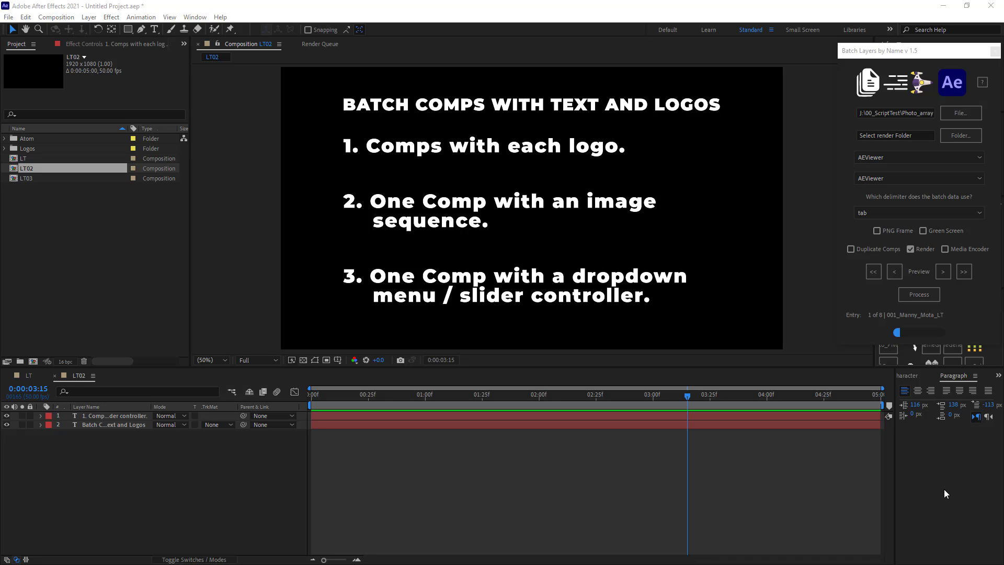
{"action": "left_click_drag", "start_coordinate": [955, 55], "coordinate": [946, 48]}
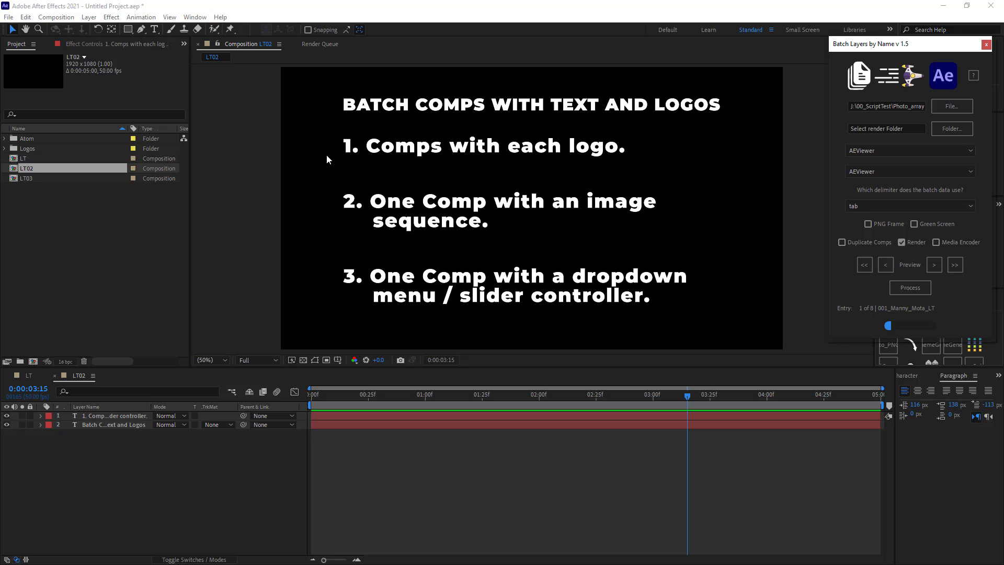
{"action": "left_click", "coordinate": [343, 158]}
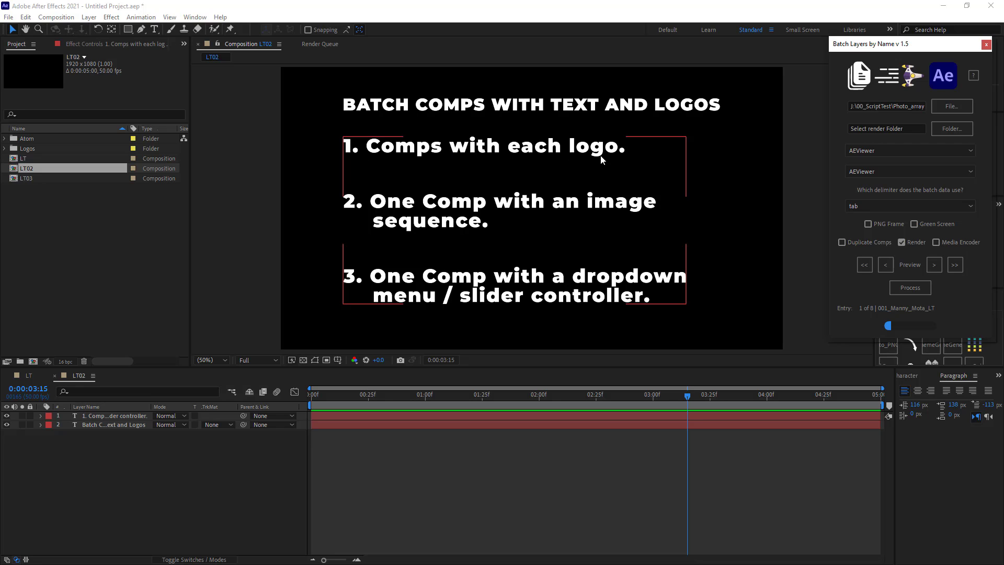
{"action": "left_click", "coordinate": [748, 149]}
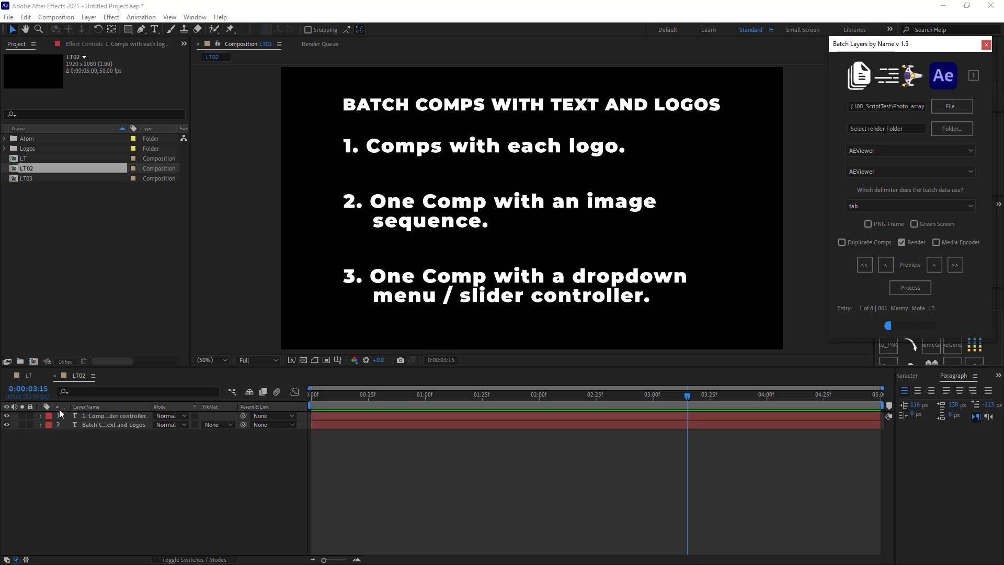
Step: Open the LT composition and toggle the Position text layer's visibility off and back on
{"action": "left_click", "coordinate": [29, 376]}
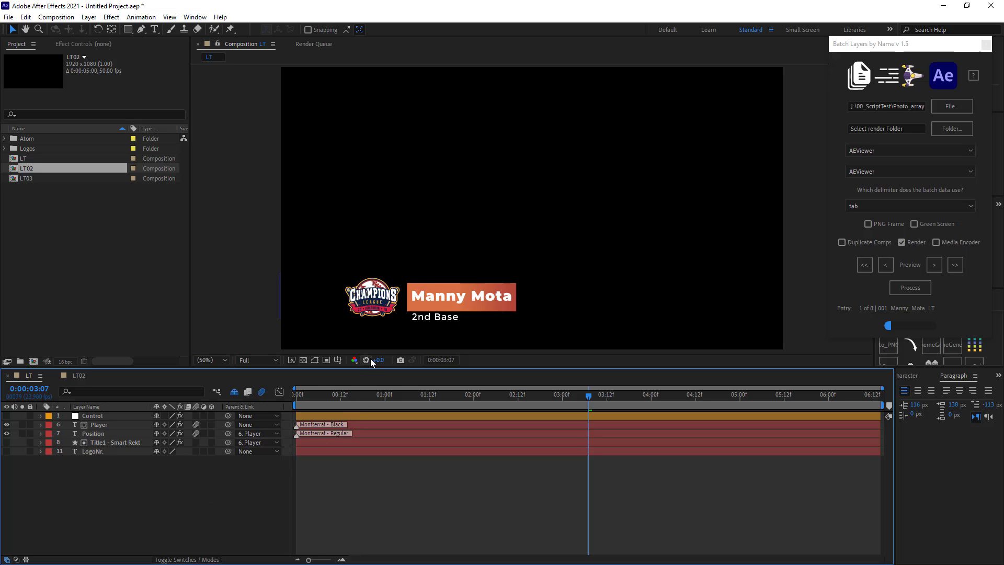
{"action": "scroll", "coordinate": [346, 331], "scroll_direction": "up", "scroll_amount": 2}
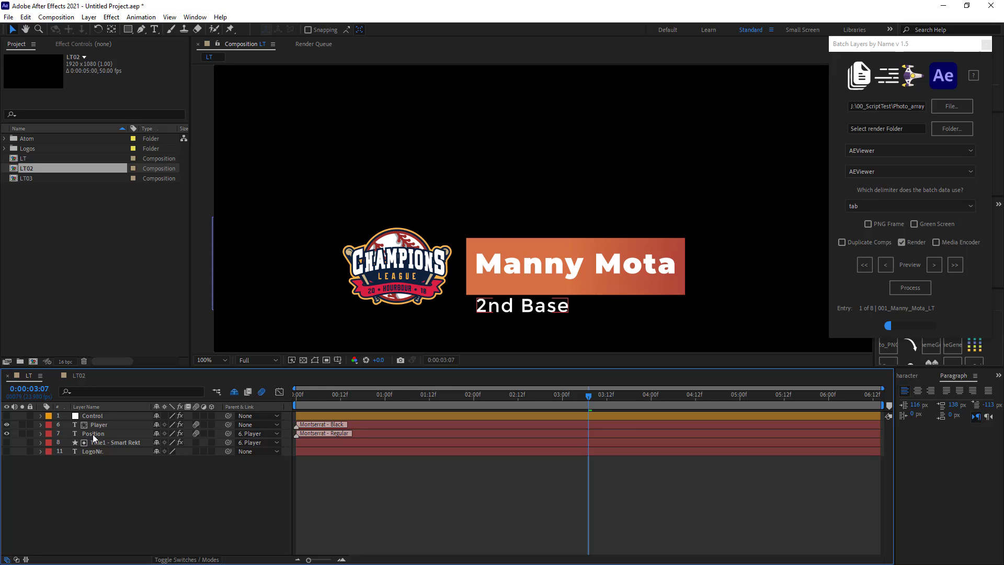
{"action": "left_click", "coordinate": [7, 433]}
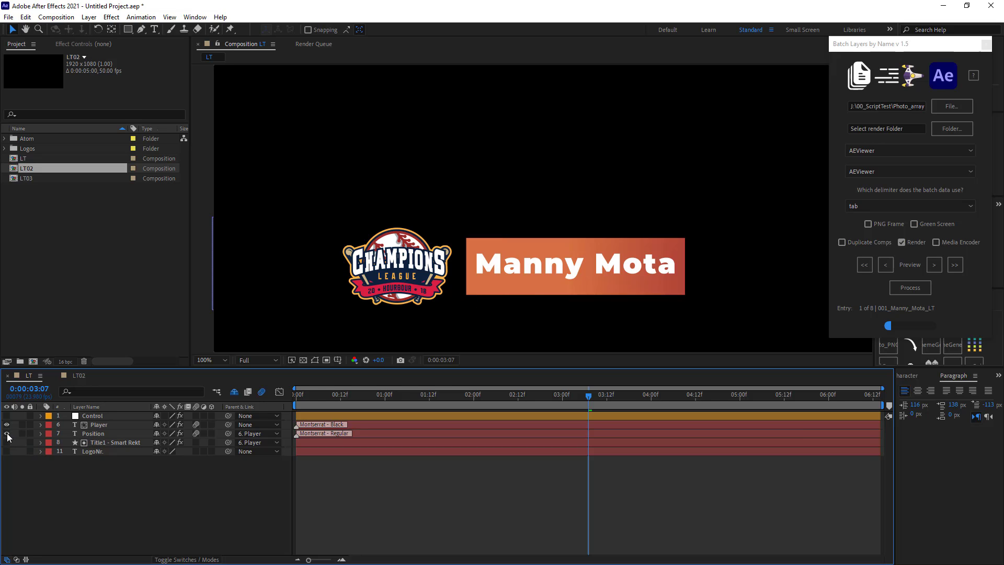
{"action": "left_click", "coordinate": [6, 433]}
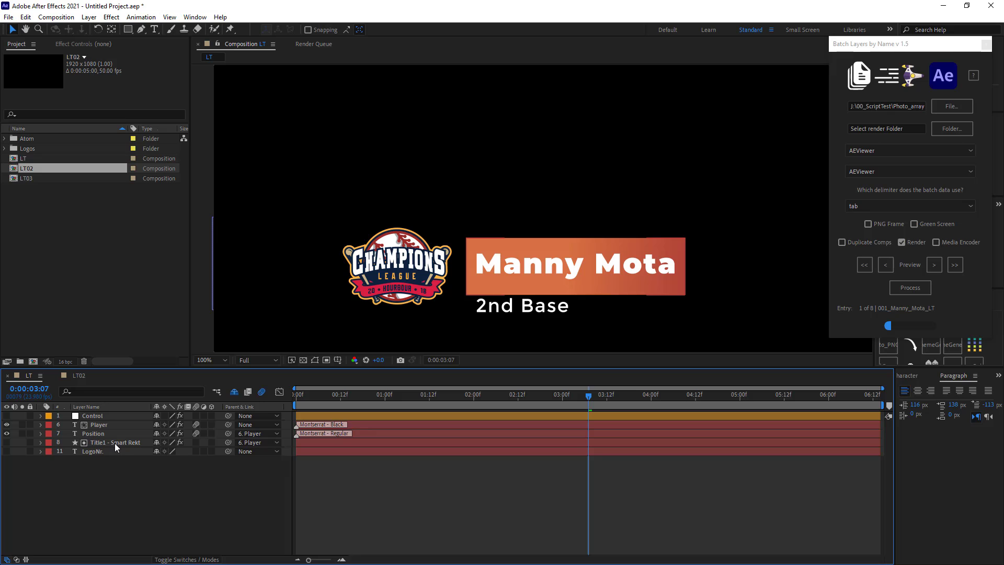
Step: Reveal the shy layers in the LT timeline and select the logo layers from Champion01.png through Wolfes.png
{"action": "left_click", "coordinate": [235, 392]}
{"action": "scroll", "coordinate": [224, 469], "scroll_direction": "down", "scroll_amount": 2}
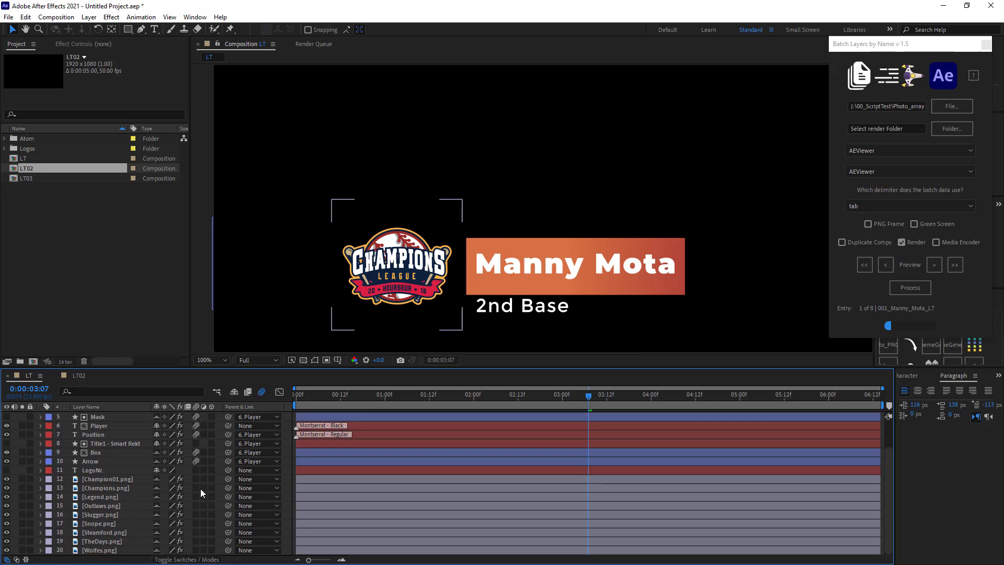
{"action": "left_click", "coordinate": [109, 477]}
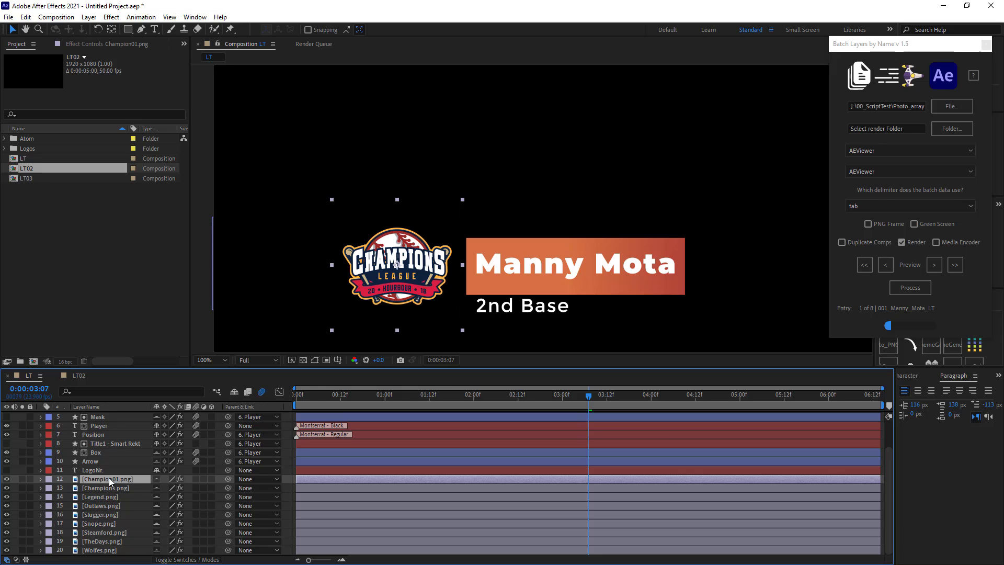
{"action": "left_click", "coordinate": [101, 550], "text": "shift"}
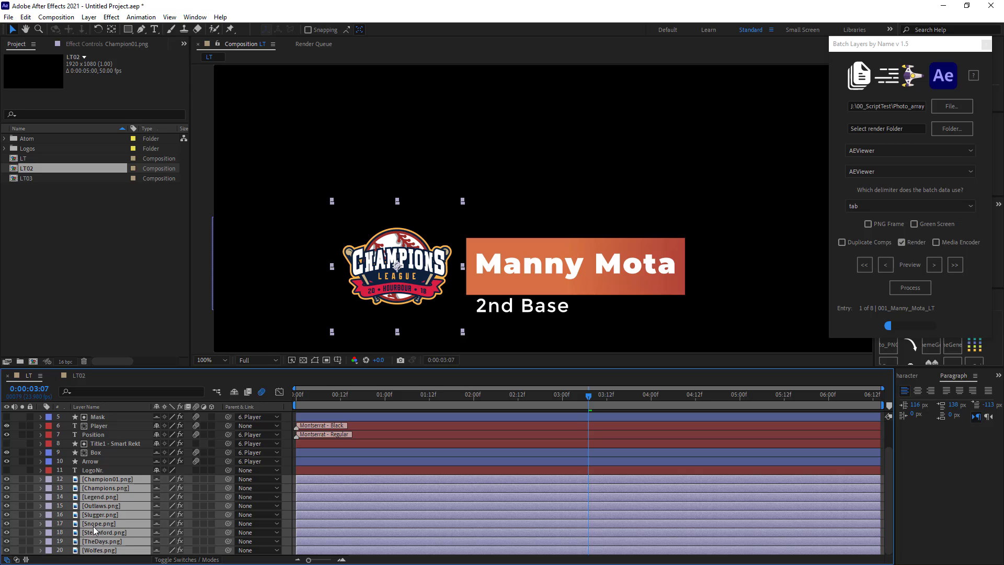
Step: Show the effect controls of the Control layer and examine the logo options of its sm_Logos dropdown without changing the choice
{"action": "scroll", "coordinate": [100, 449], "scroll_direction": "up", "scroll_amount": 2}
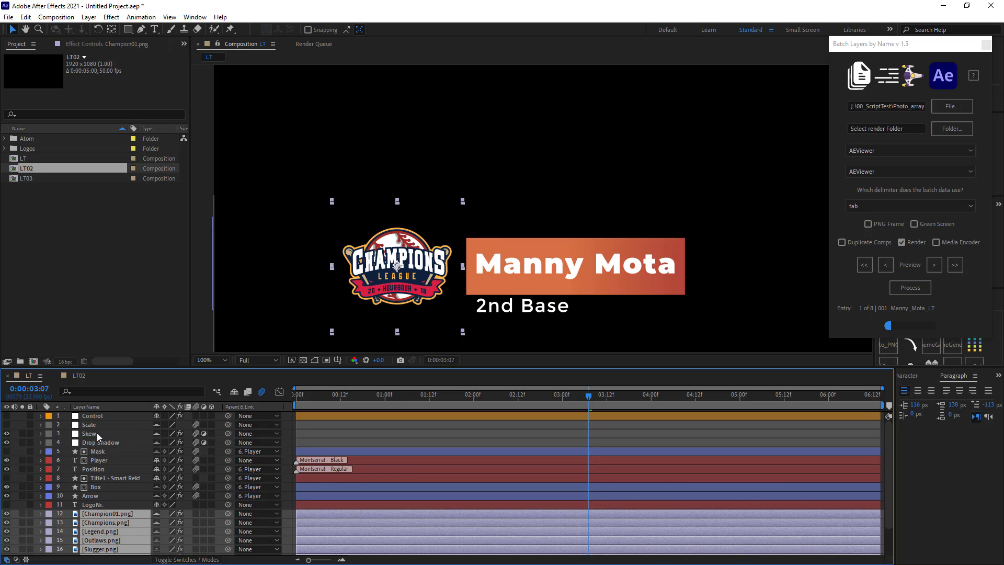
{"action": "left_click", "coordinate": [97, 417]}
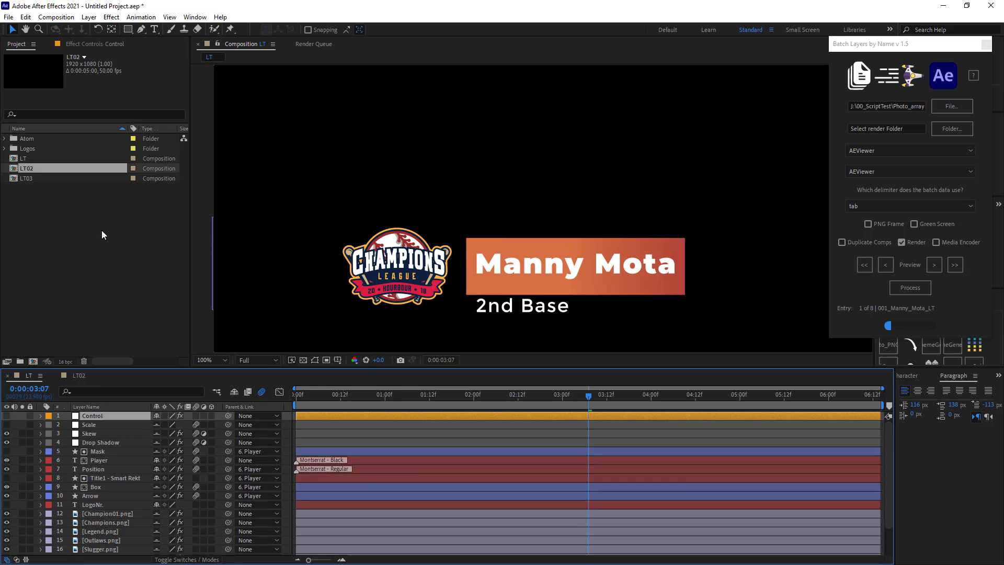
{"action": "left_click", "coordinate": [91, 43]}
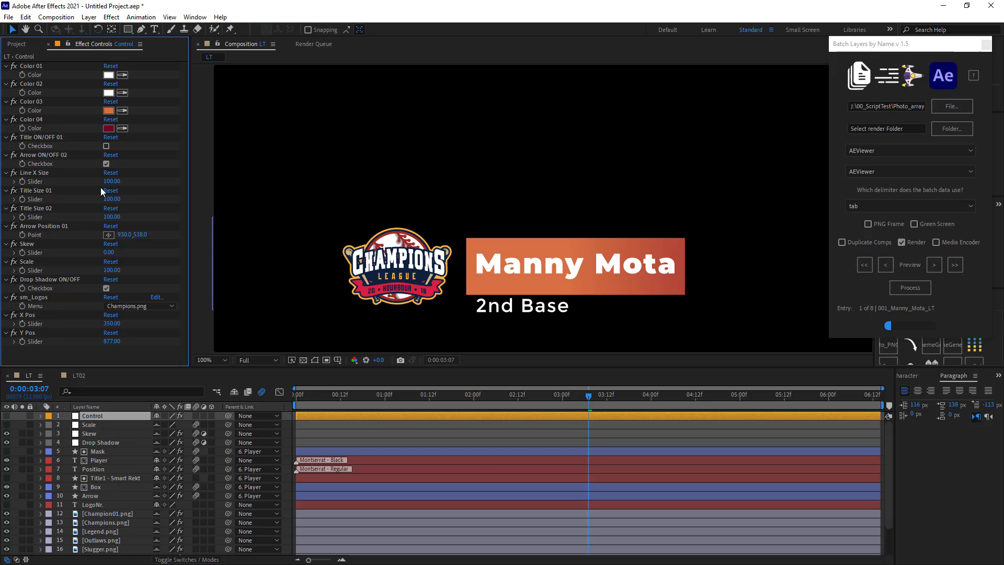
{"action": "left_click", "coordinate": [40, 298]}
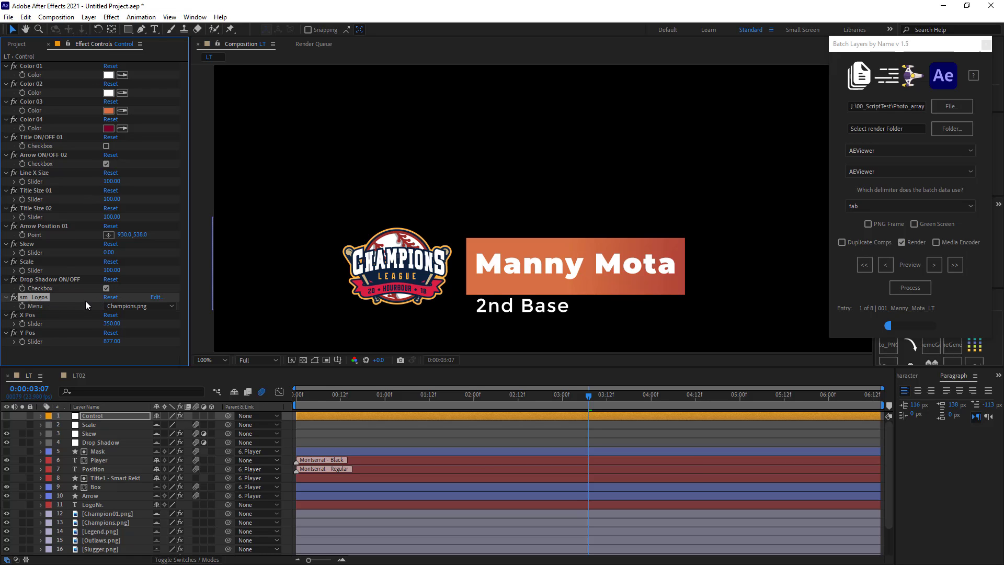
{"action": "left_click", "coordinate": [130, 307]}
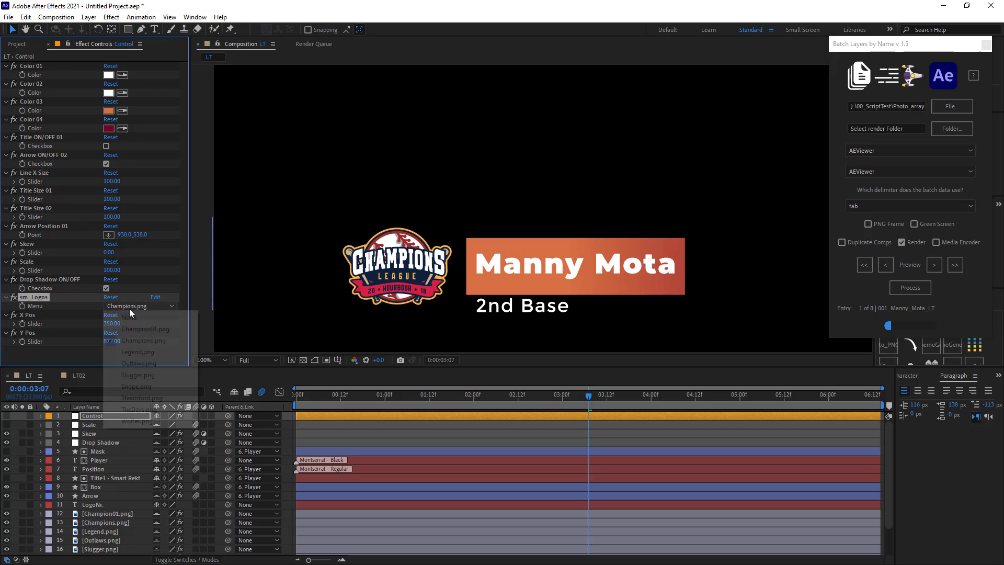
{"action": "left_click", "coordinate": [131, 355]}
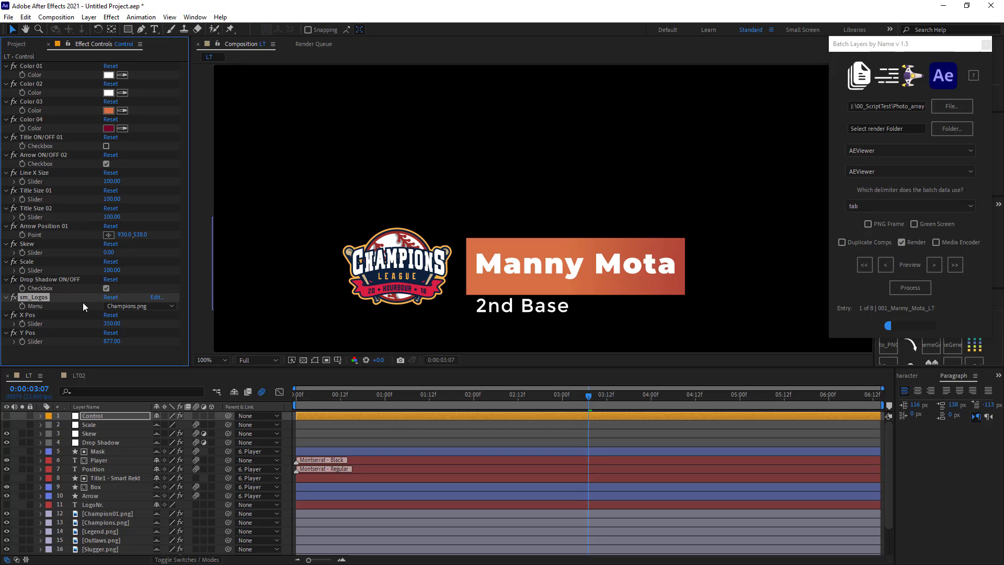
Step: Switch to the Array.xlsx workbook in Excel and show the LT_Template sheet from its first column
{"action": "key", "text": "alt+Tab"}
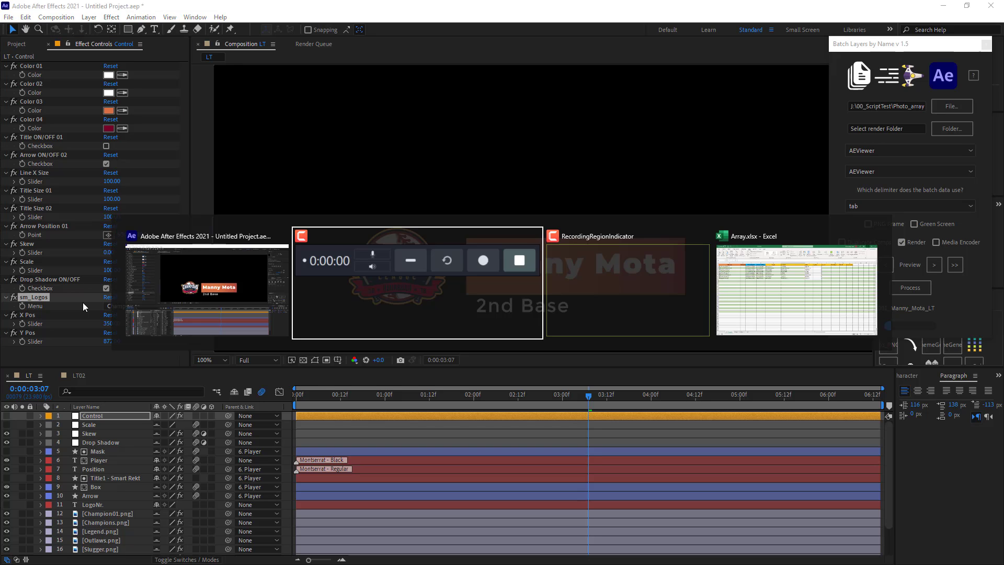
{"action": "key", "text": "Tab"}
{"action": "key", "text": "Tab"}
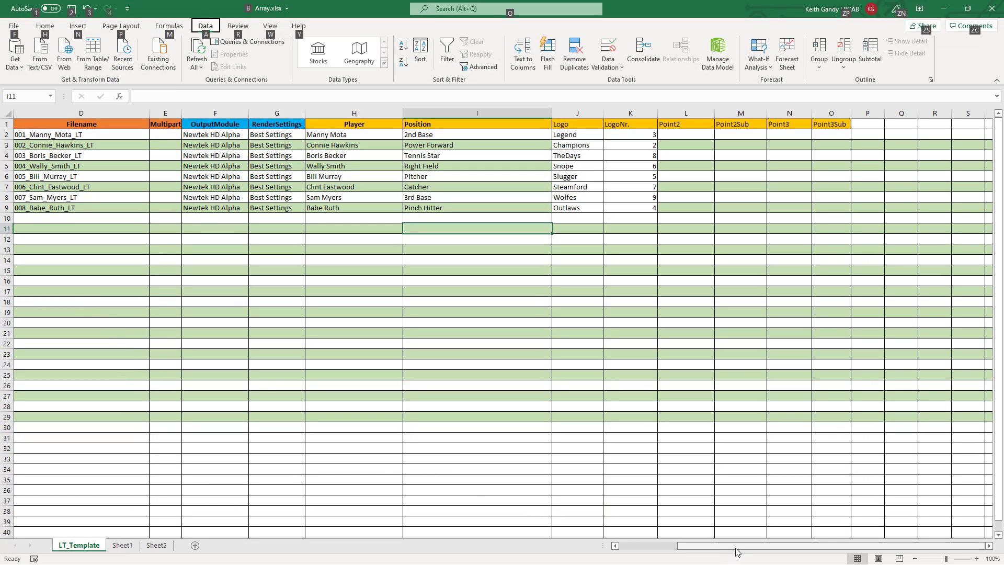
{"action": "left_click_drag", "start_coordinate": [737, 548], "coordinate": [671, 548]}
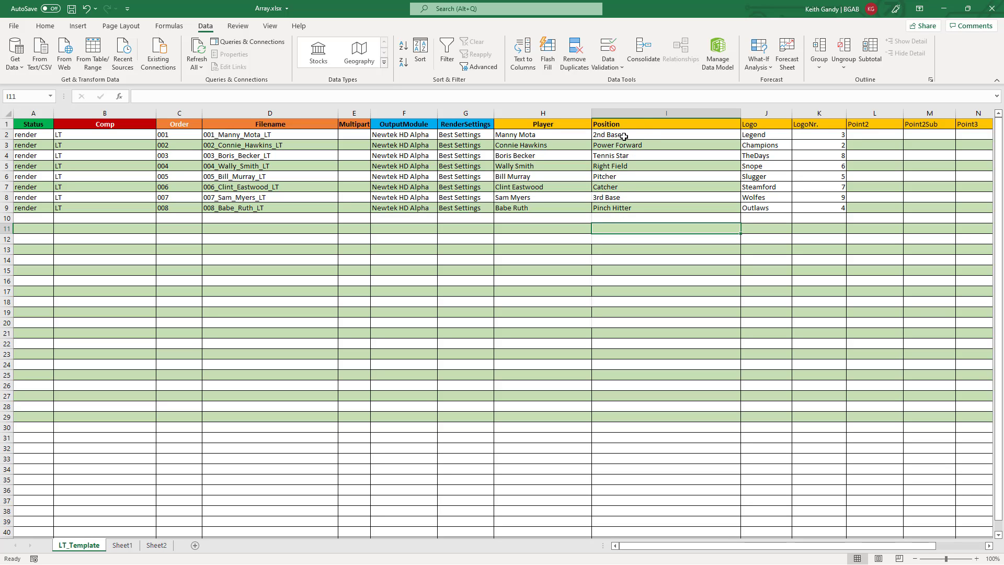
Step: Examine the logo names offered for cell J2 in the Logo column, keeping Legend as the choice
{"action": "left_click", "coordinate": [775, 126]}
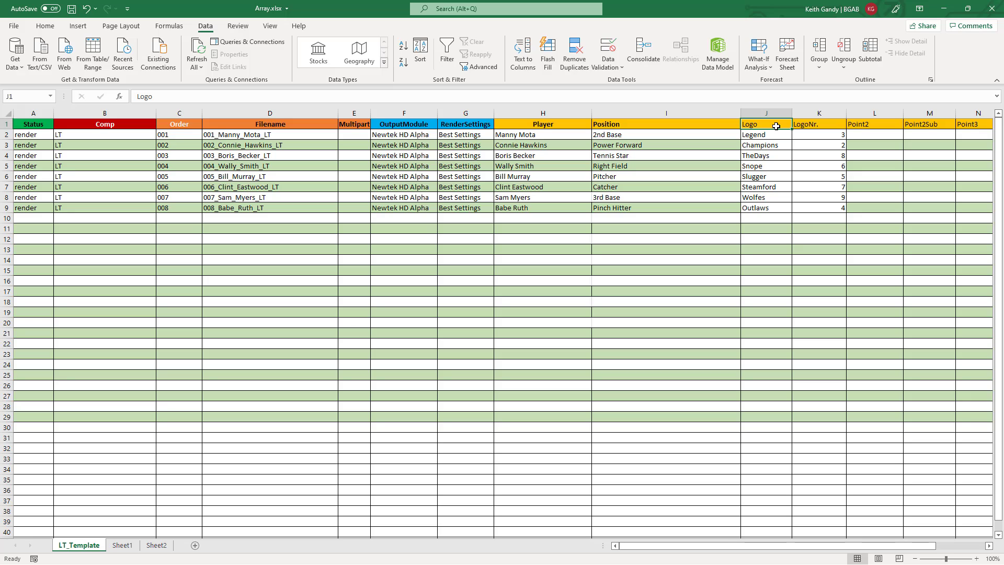
{"action": "left_click", "coordinate": [781, 133]}
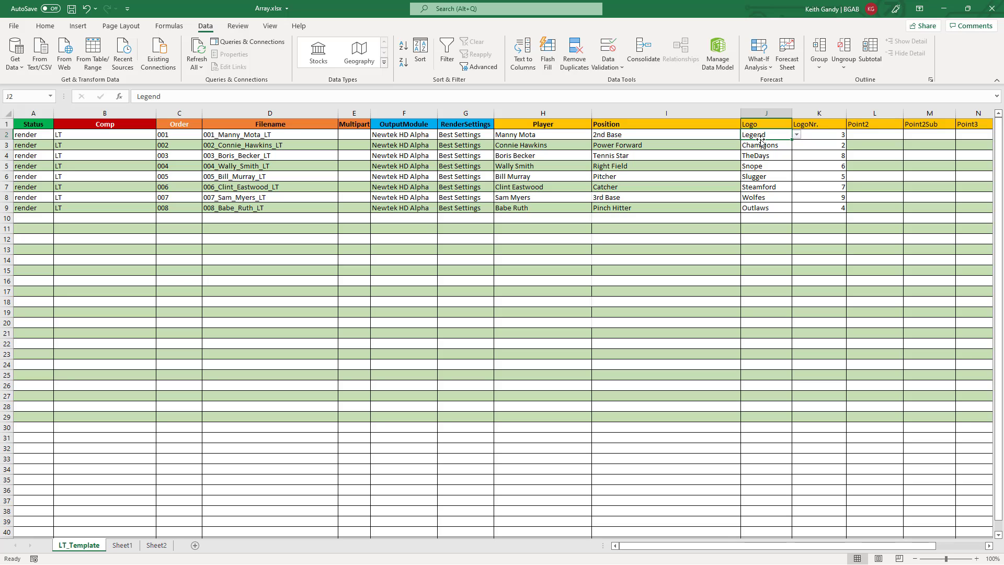
{"action": "left_click", "coordinate": [796, 135]}
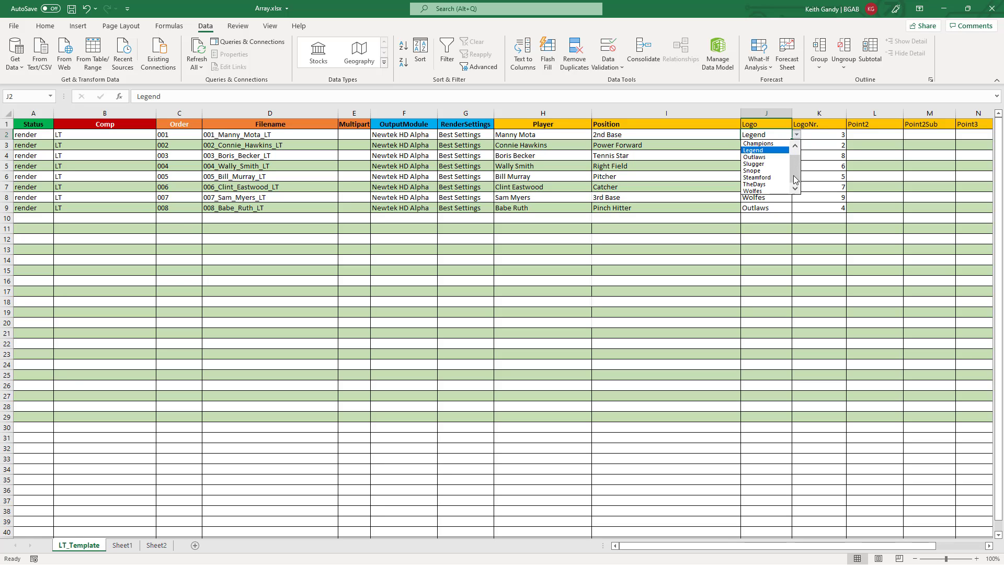
{"action": "scroll", "coordinate": [799, 165], "scroll_direction": "up", "scroll_amount": 1}
{"action": "left_click", "coordinate": [797, 136]}
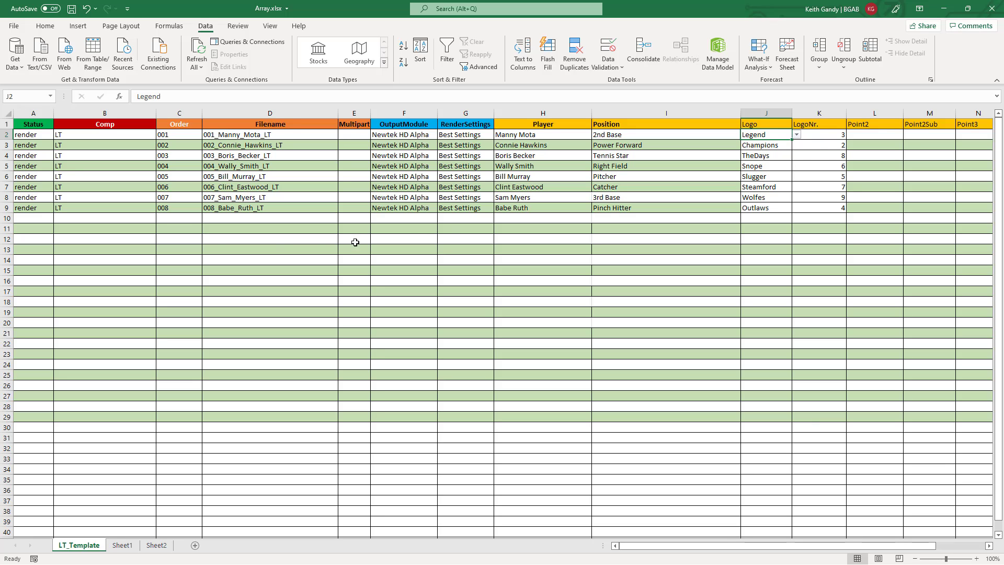
Step: Select rows 1 through 9 of the LT_Template sheet and return to After Effects
{"action": "left_click_drag", "start_coordinate": [6, 122], "coordinate": [2, 213]}
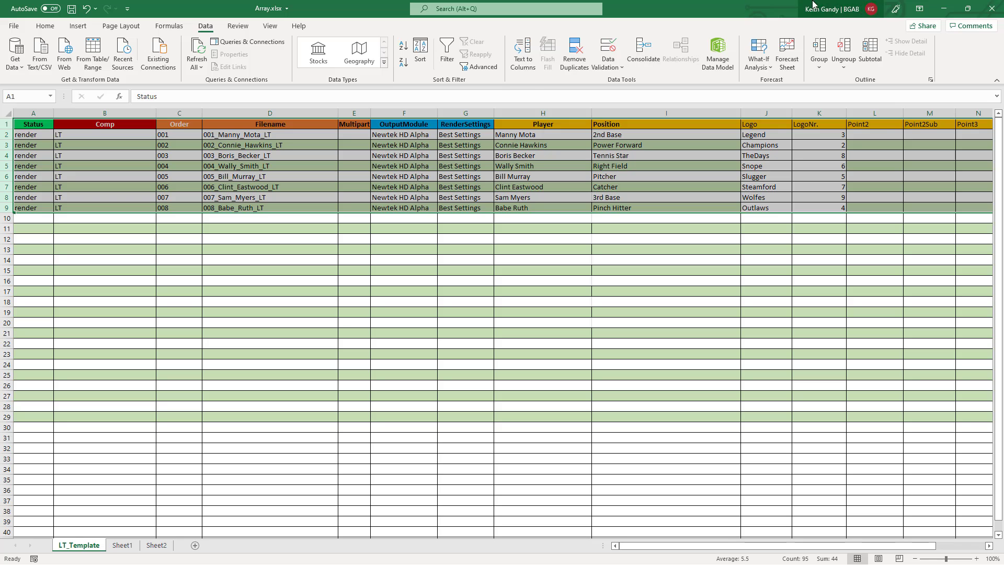
{"action": "left_click", "coordinate": [941, 9]}
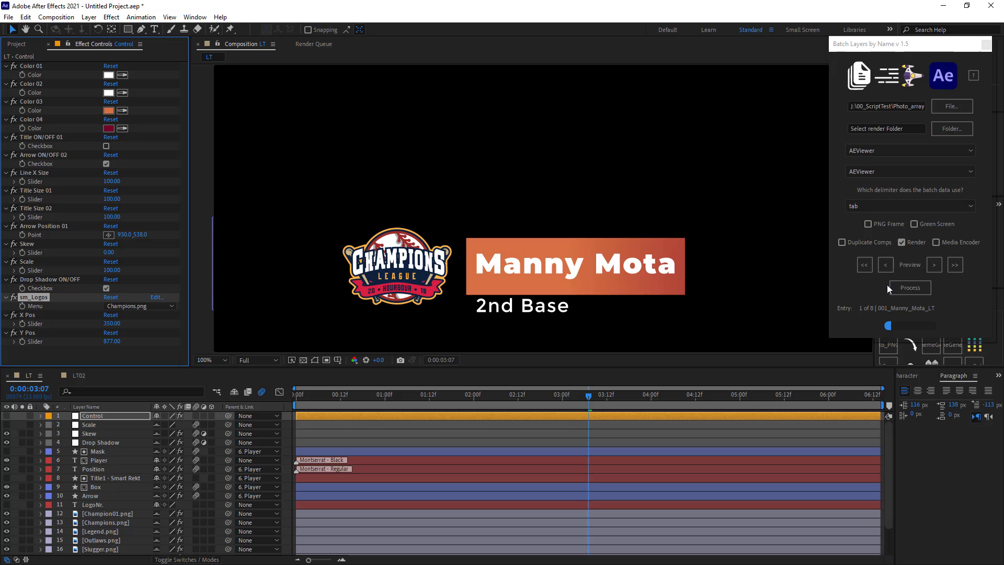
Step: Advance the batch preview one entry at a time to the last entry, hiding the shy layers in the LT timeline again
{"action": "left_click", "coordinate": [933, 265]}
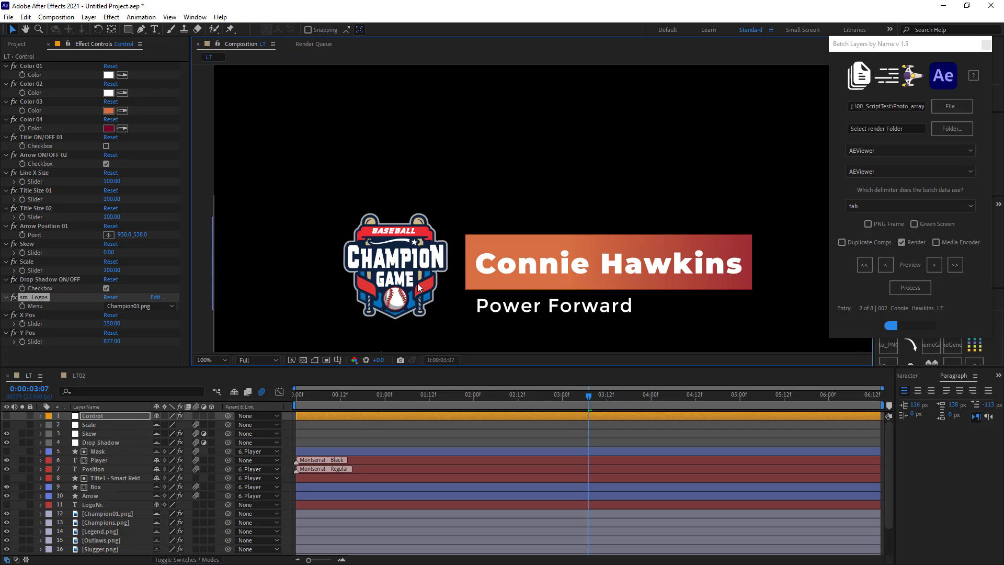
{"action": "left_click", "coordinate": [934, 265]}
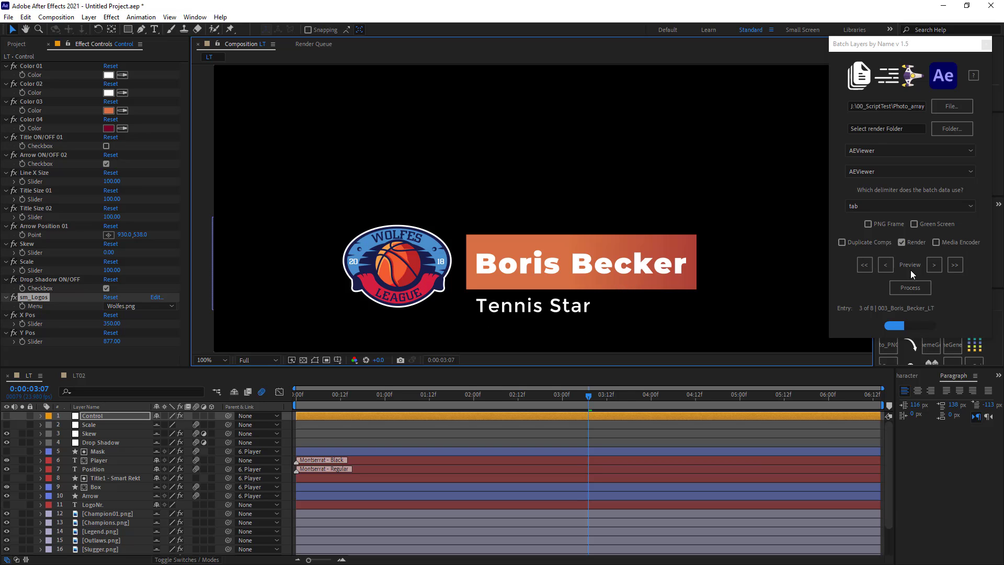
{"action": "left_click", "coordinate": [933, 265]}
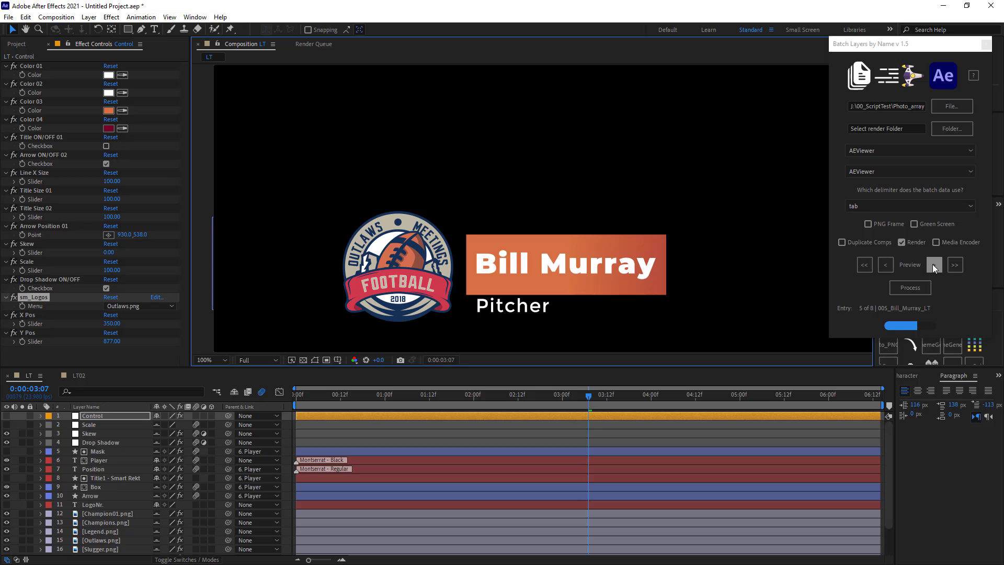
{"action": "left_click", "coordinate": [934, 265]}
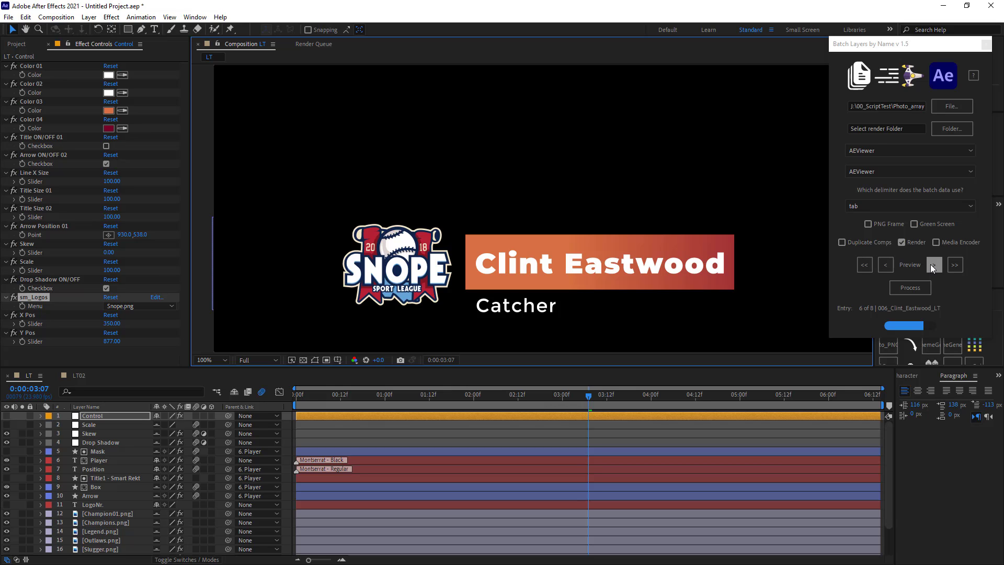
{"action": "left_click", "coordinate": [930, 264]}
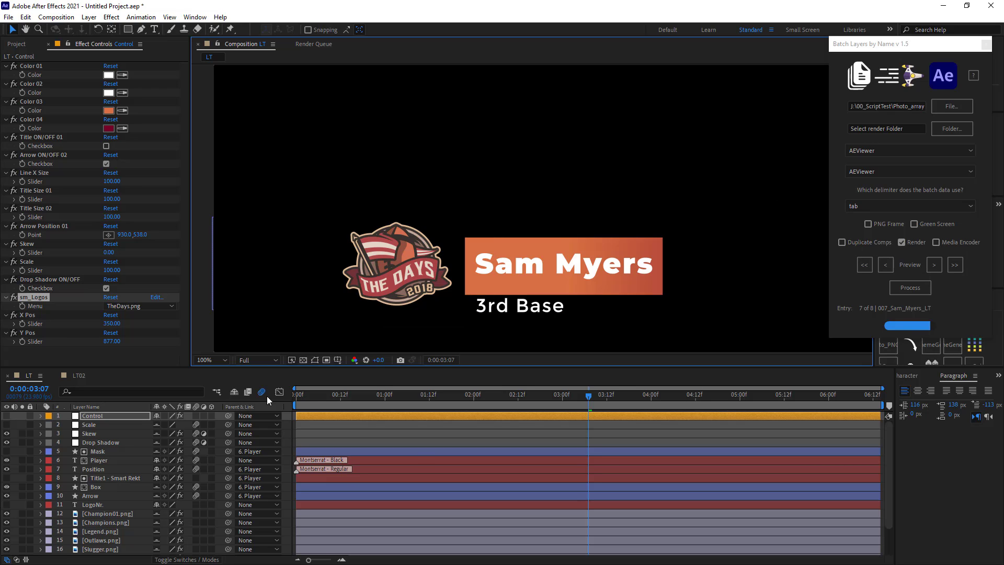
{"action": "left_click", "coordinate": [234, 392]}
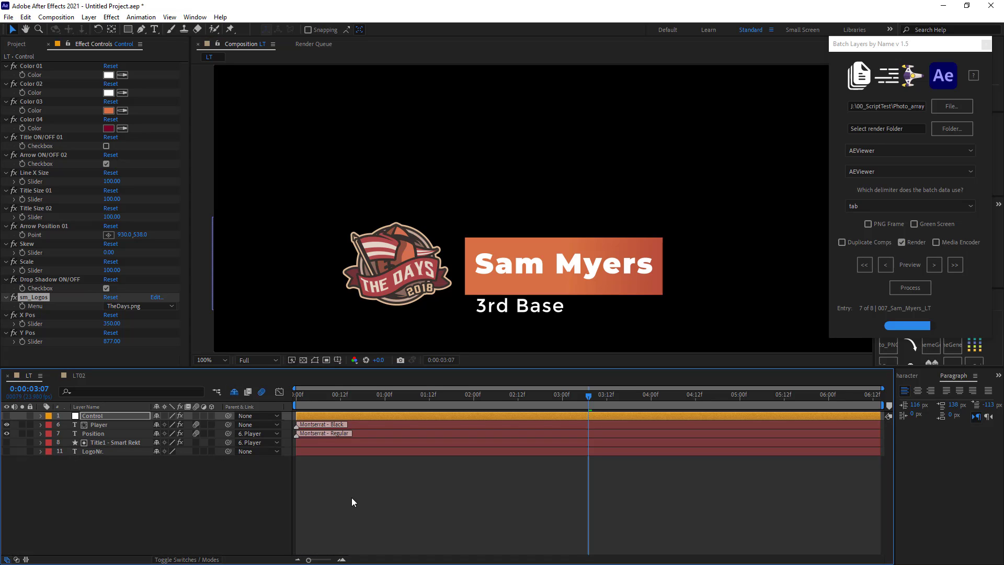
{"action": "left_click", "coordinate": [934, 265]}
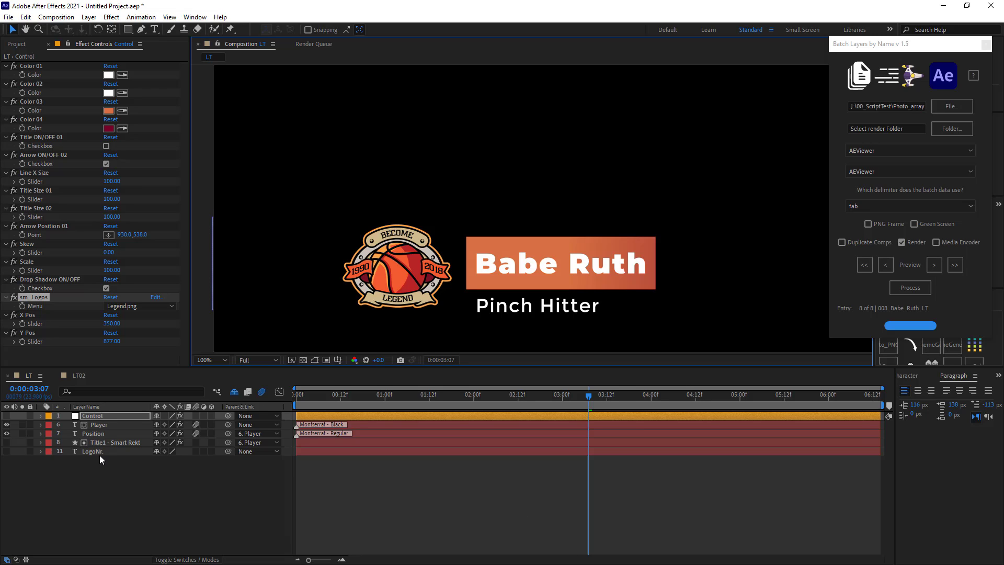
Step: Temporarily show the LogoNr. text layer to check its number in the composition, and hide it again
{"action": "left_click", "coordinate": [8, 453]}
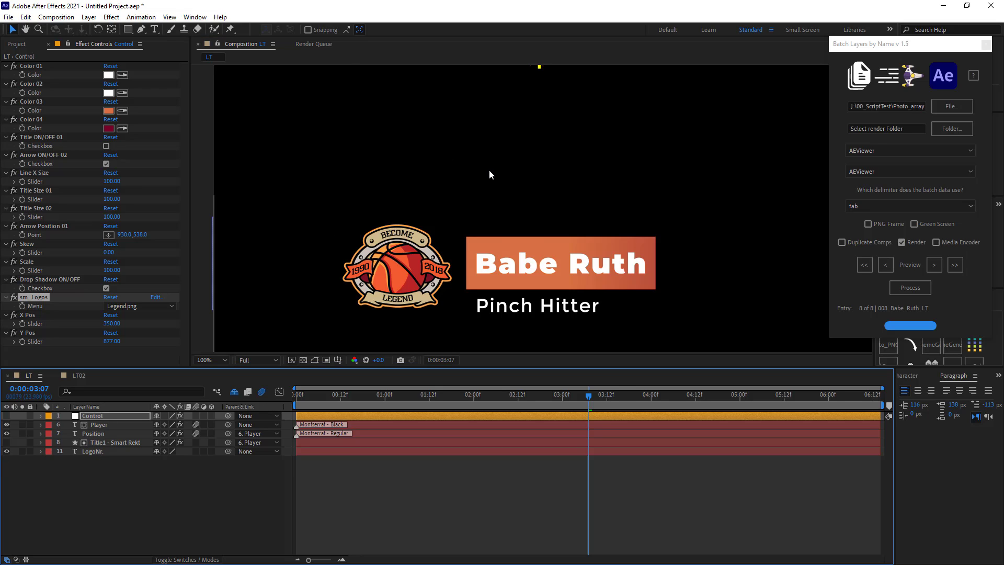
{"action": "scroll", "coordinate": [488, 169], "scroll_direction": "down", "scroll_amount": 2}
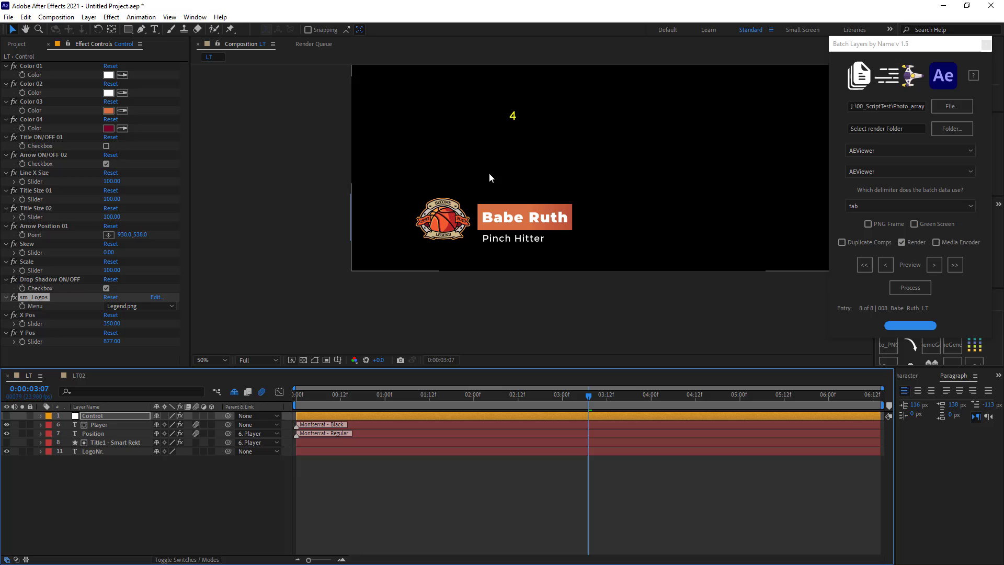
{"action": "left_click", "coordinate": [518, 118]}
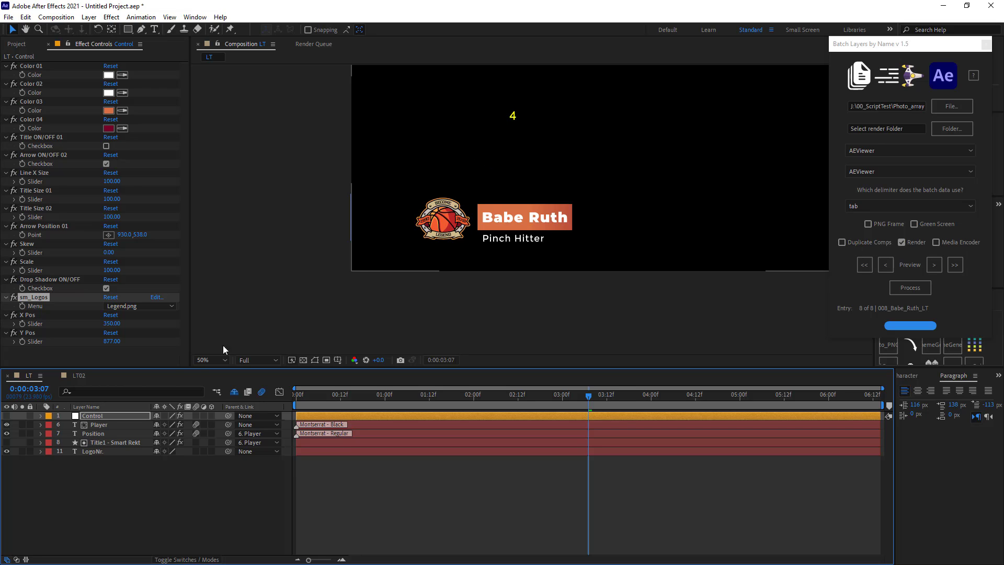
{"action": "left_click", "coordinate": [7, 450]}
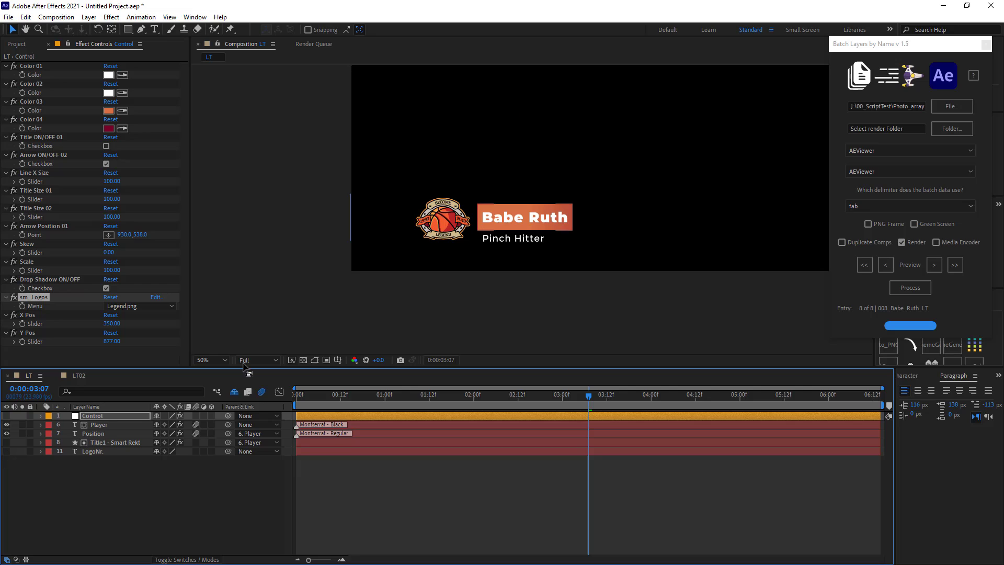
{"action": "scroll", "coordinate": [470, 247], "scroll_direction": "up", "scroll_amount": 2}
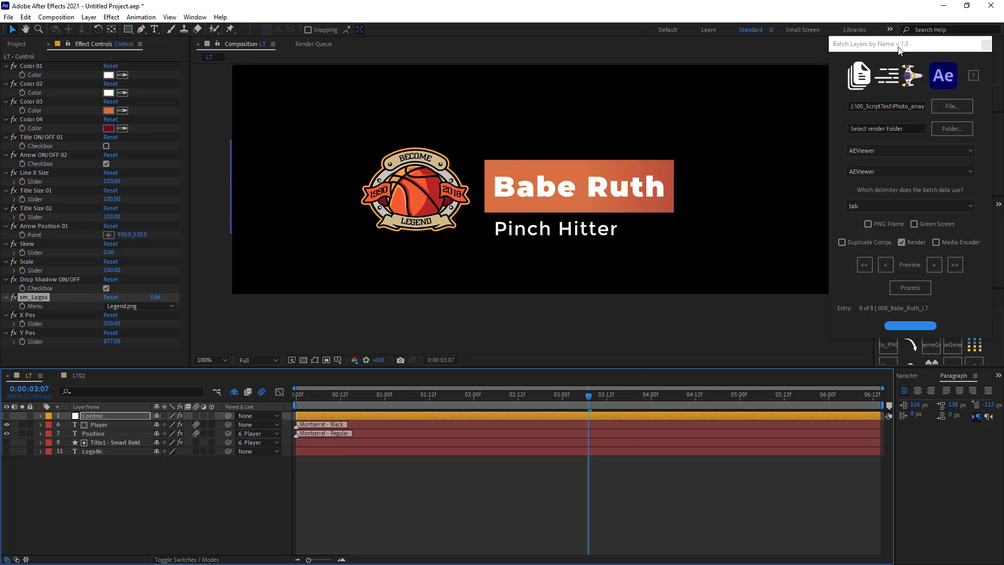
{"action": "left_click_drag", "start_coordinate": [898, 47], "coordinate": [899, 46]}
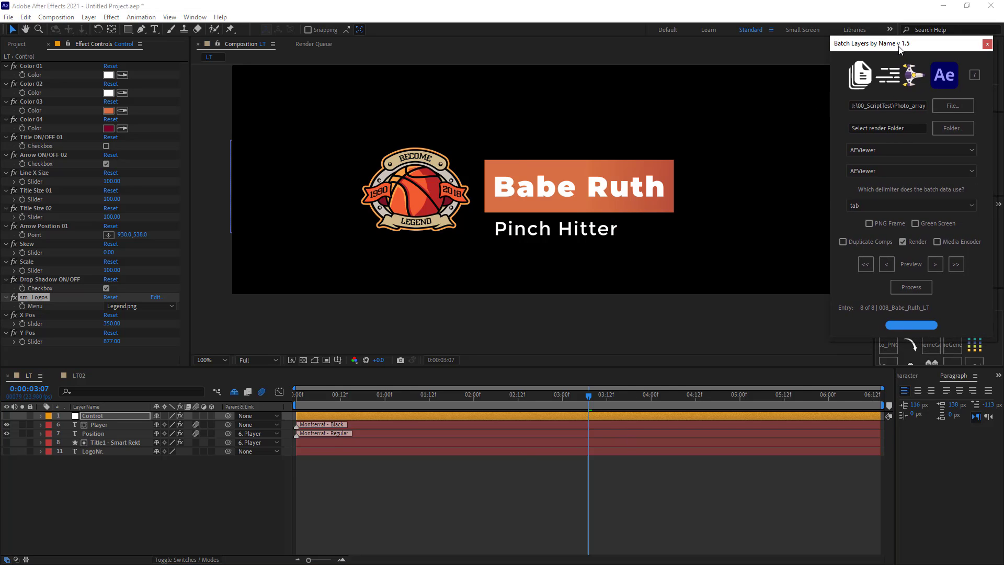